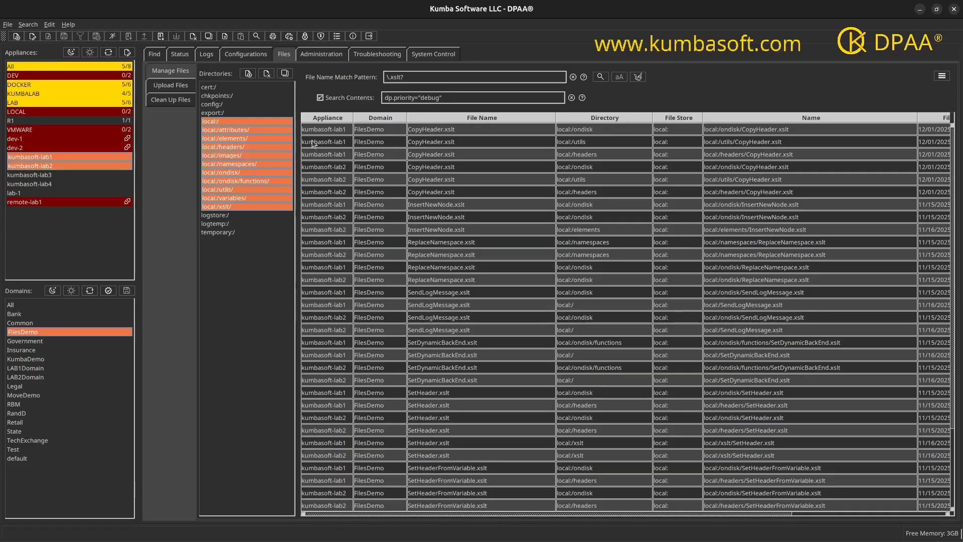
- Select all six CopyHeader.xslt files from kumbasoft-lab1 and kumbasoft-lab2 and start Search & Replace on them
left_click_drag(409, 77, 384, 75)
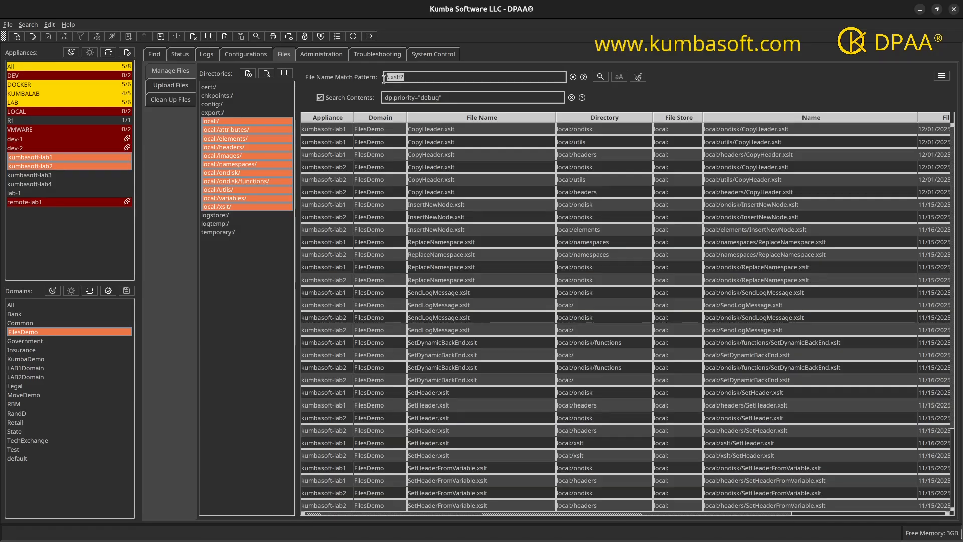
left_click_drag(453, 98, 378, 95)
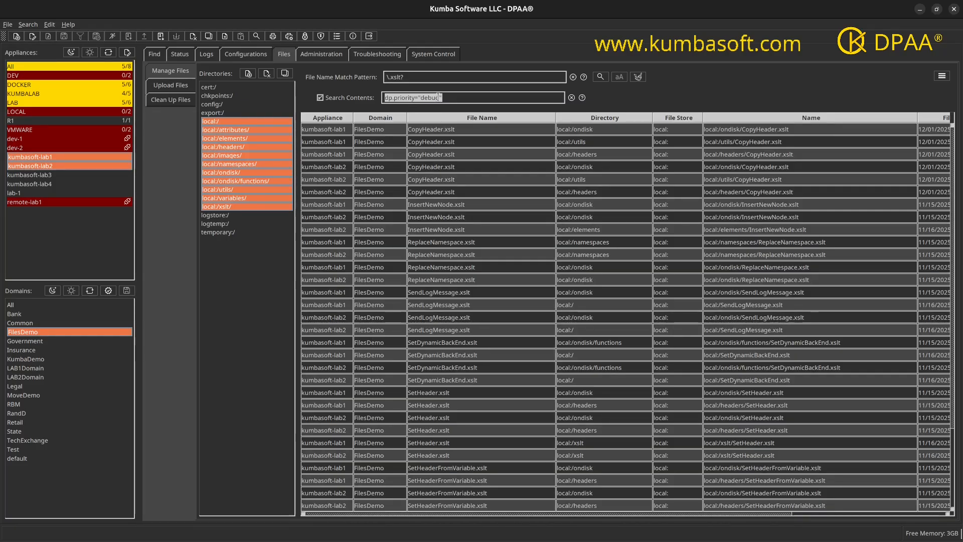
left_click(429, 132)
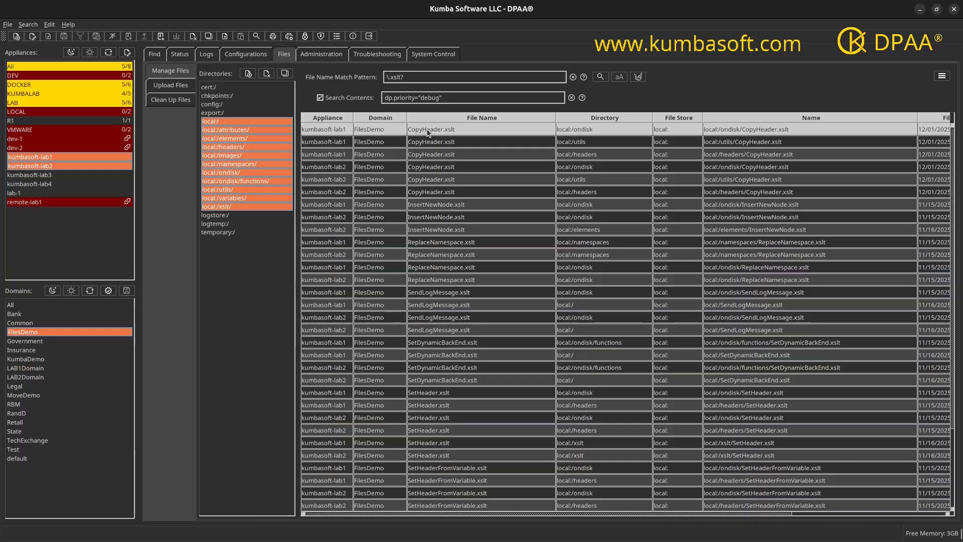
left_click(420, 192, "shift")
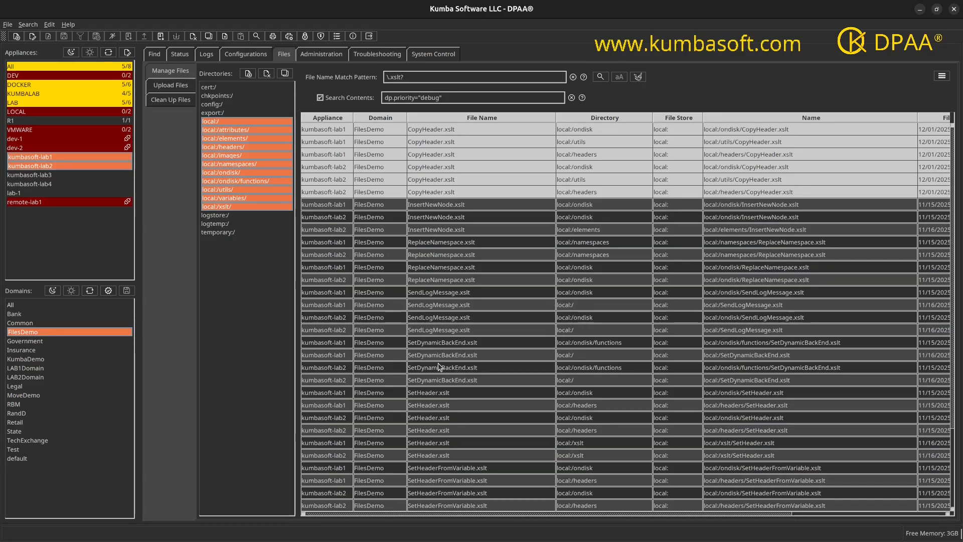
right_click(430, 176)
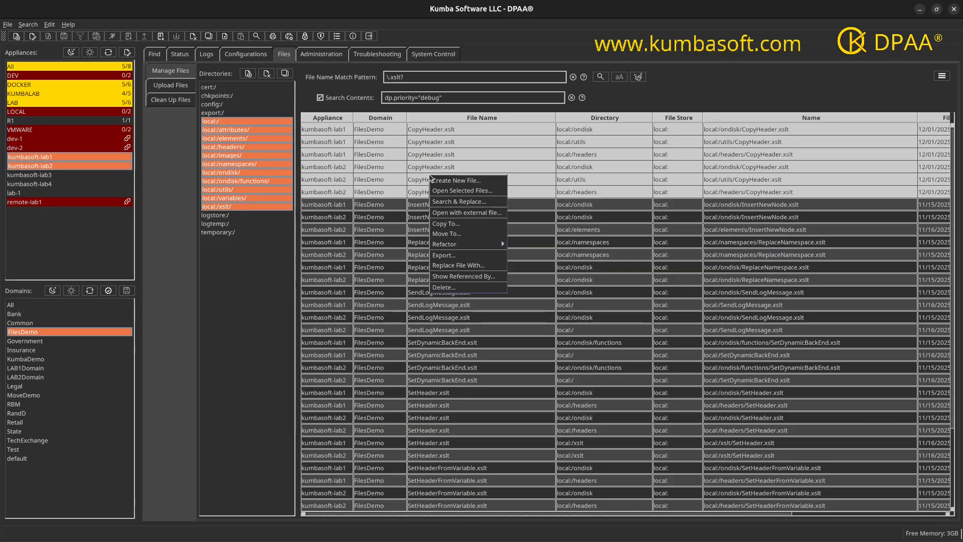
left_click(444, 201)
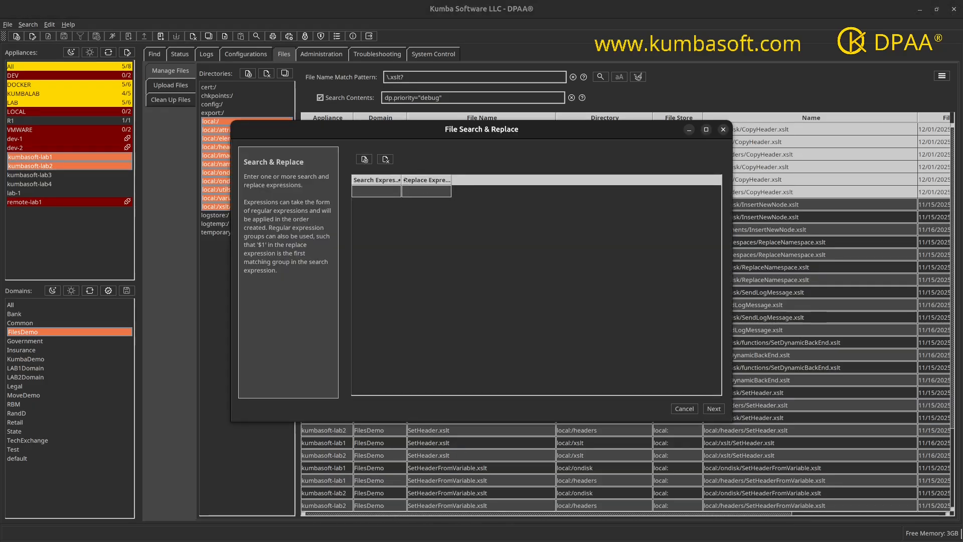
- Define a replacement with search expression "debug" and replace expression "info", and proceed to the change review
left_click_drag(404, 184, 608, 184)
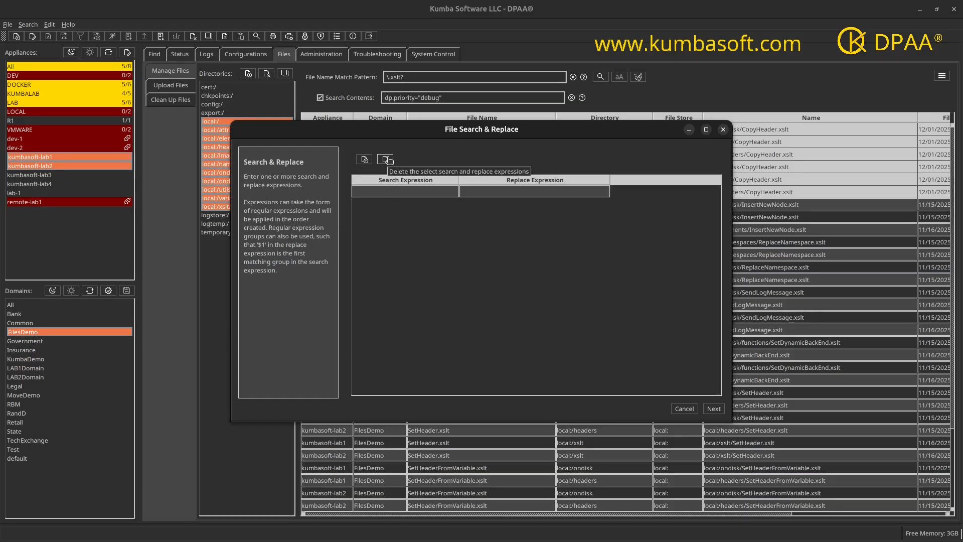
double_click(383, 190)
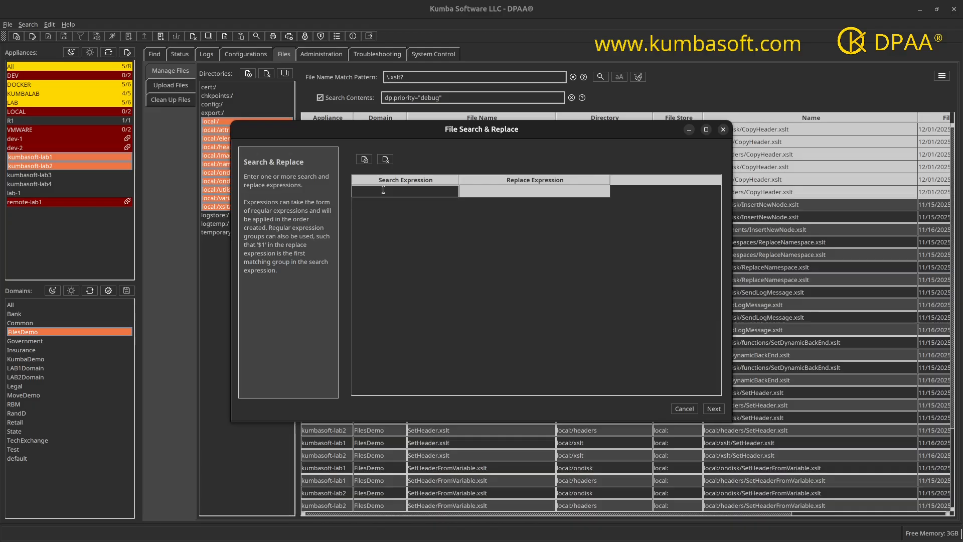
type("debug")
key("Tab")
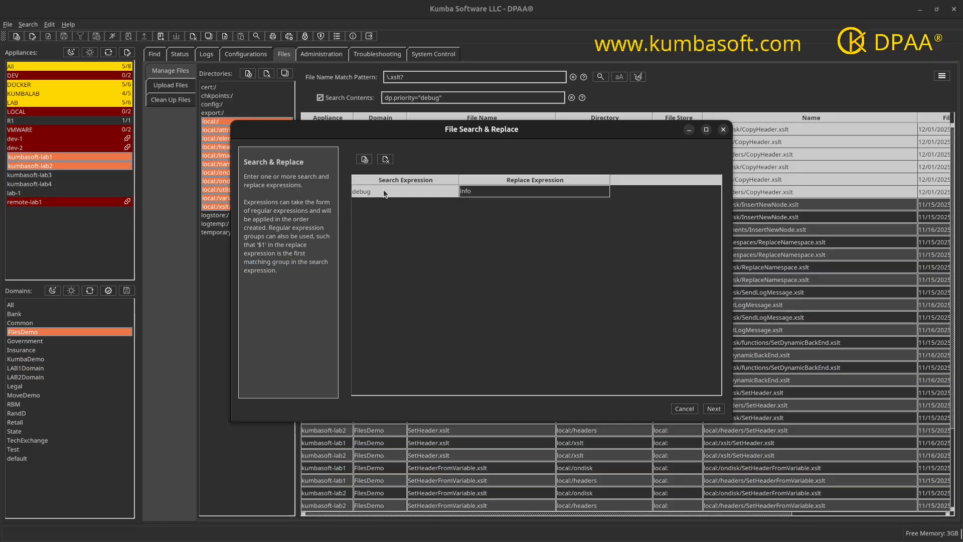
left_click(412, 251)
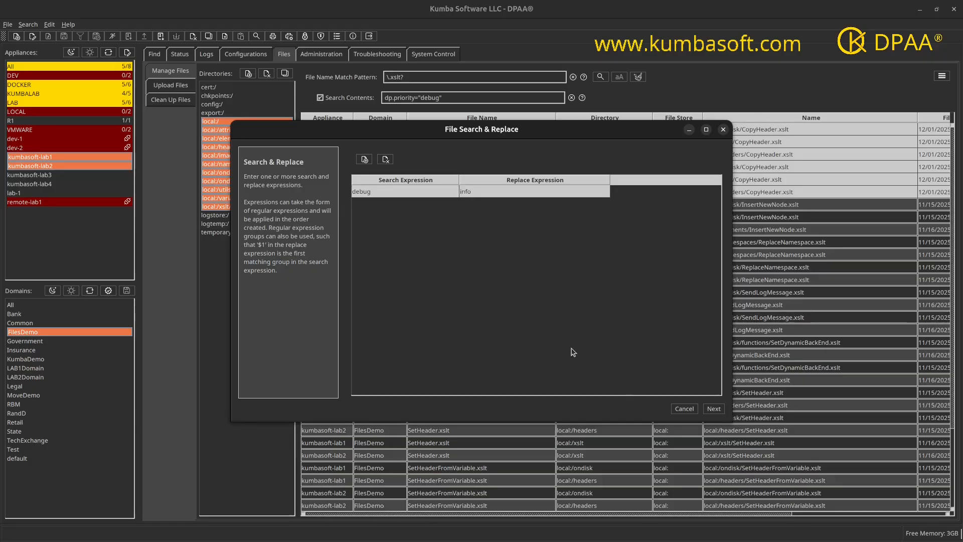
left_click(714, 408)
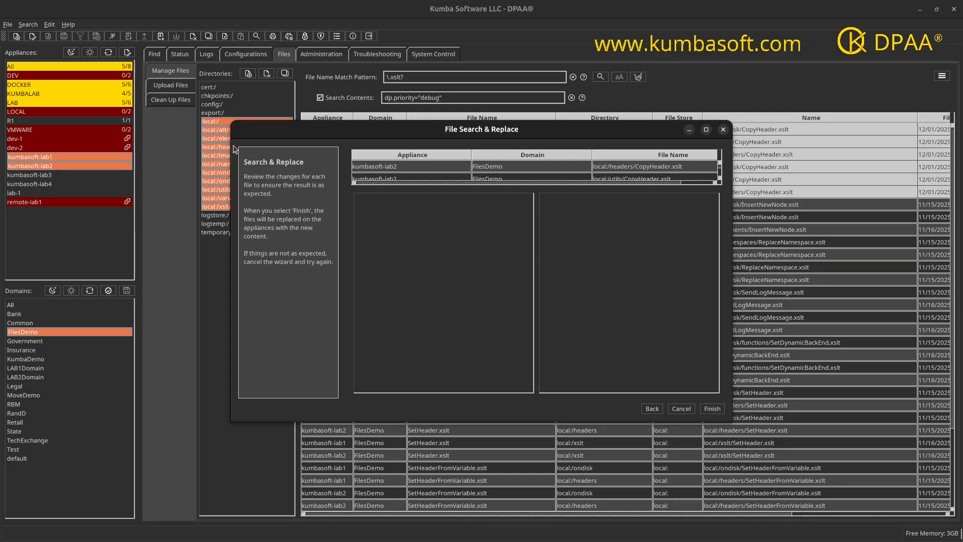
- Enlarge the review dialog and compare the dp:priority value before and after replacement in kumbasoft-lab2's local:/headers/CopyHeader.xslt
left_click_drag(217, 111, 141, 69)
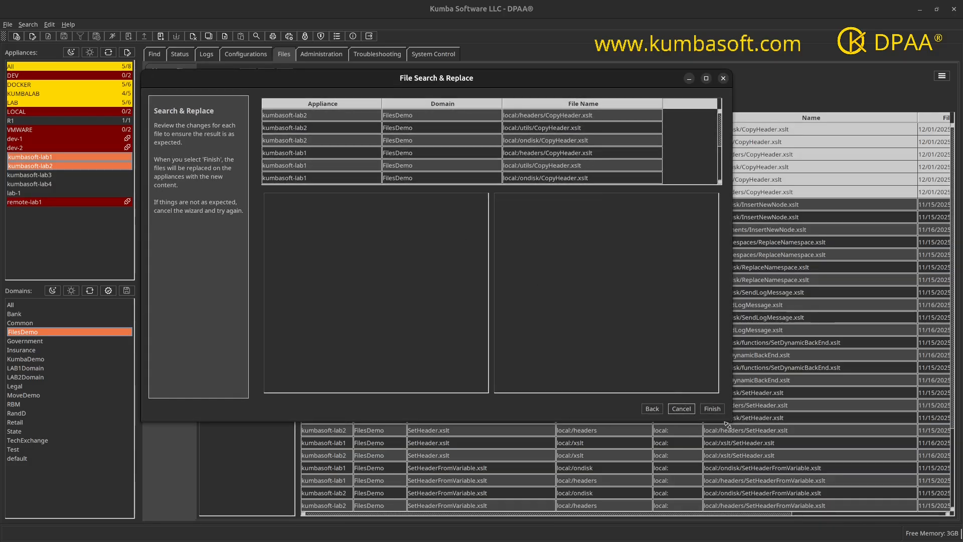
left_click_drag(728, 424, 812, 471)
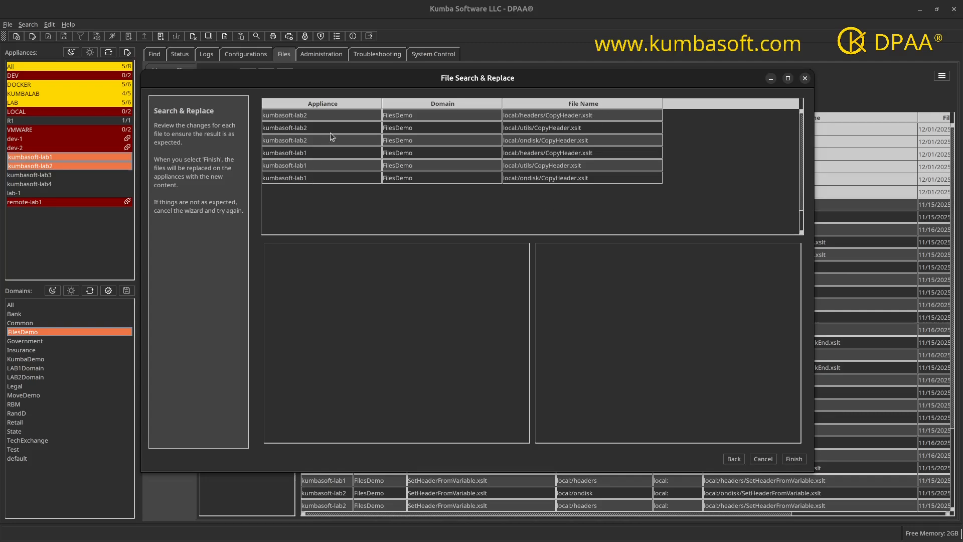
left_click(298, 116)
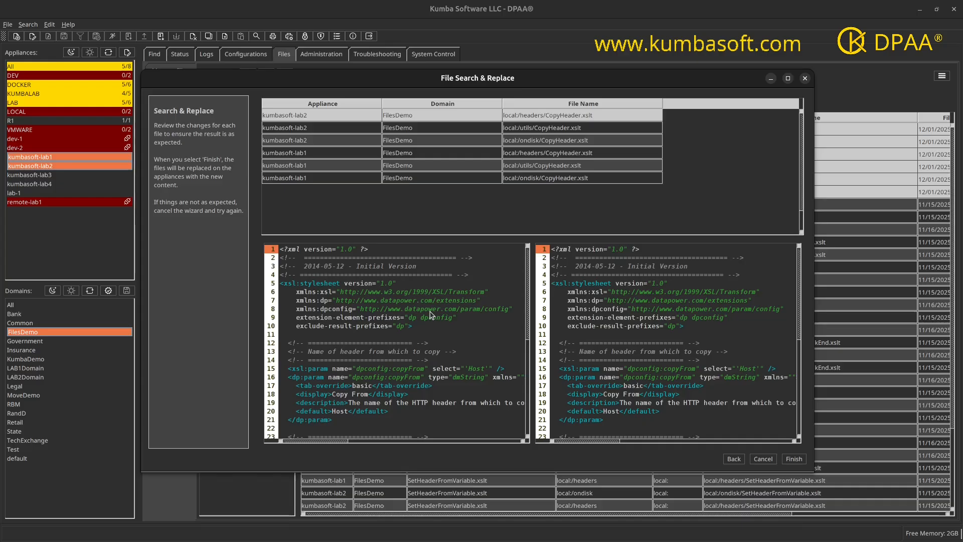
scroll(430, 314, "down", 4)
scroll(430, 315, "down", 3)
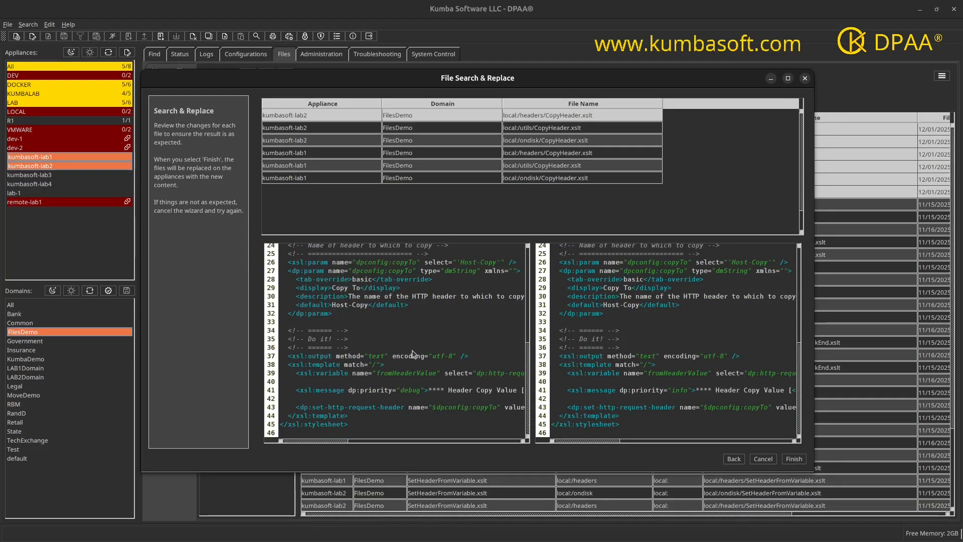
left_click_drag(348, 391, 426, 391)
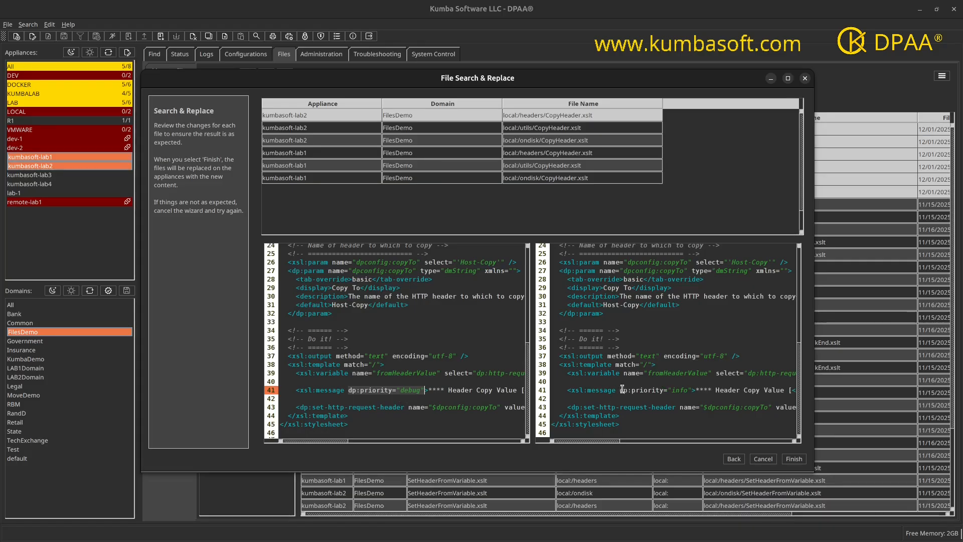
left_click_drag(620, 390, 692, 388)
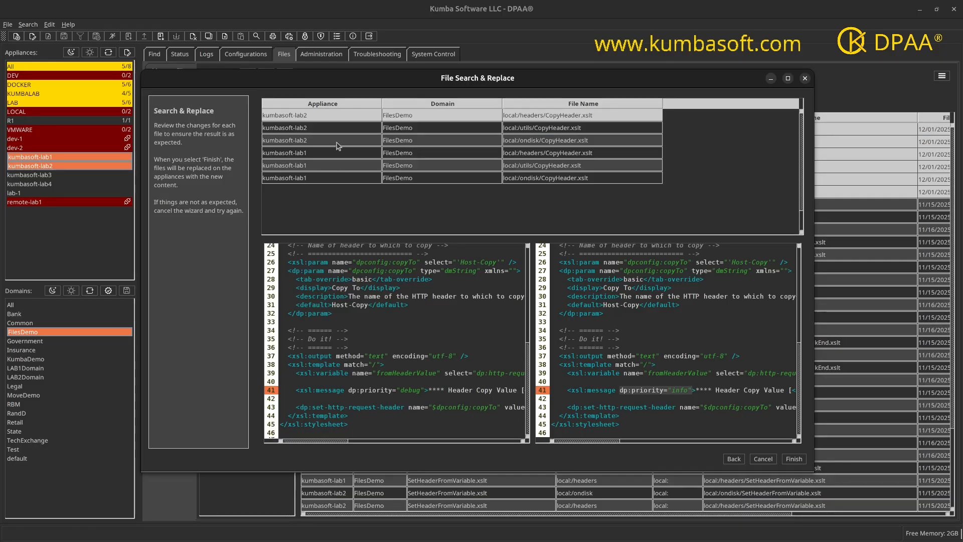
- Review the before and after content of the remaining CopyHeader.xslt files on both appliances
left_click(321, 125)
left_click(317, 143)
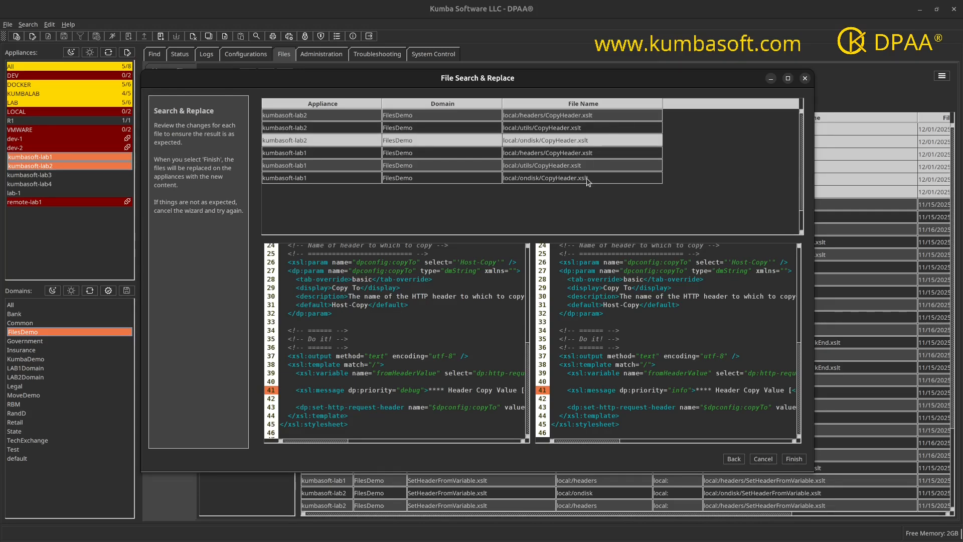
left_click(366, 155)
left_click(361, 168)
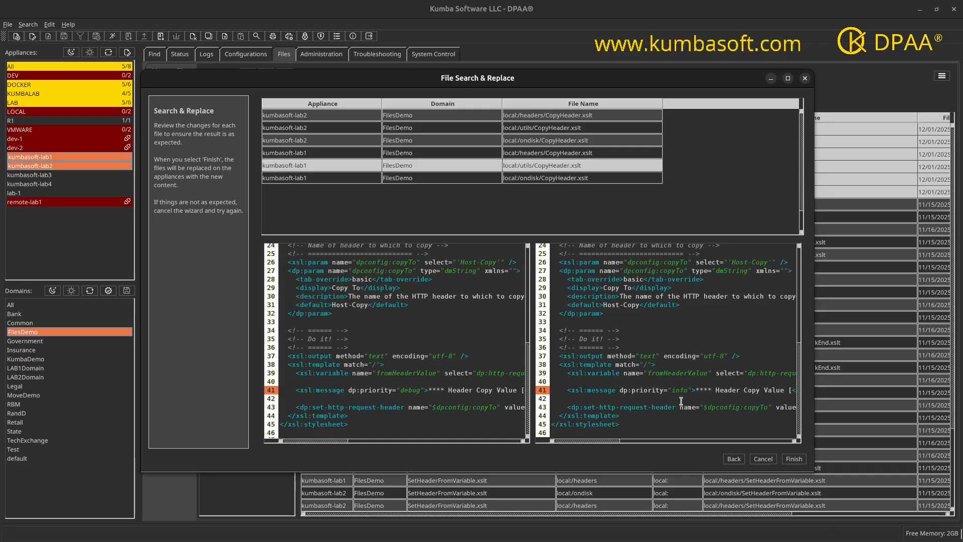
left_click(352, 180)
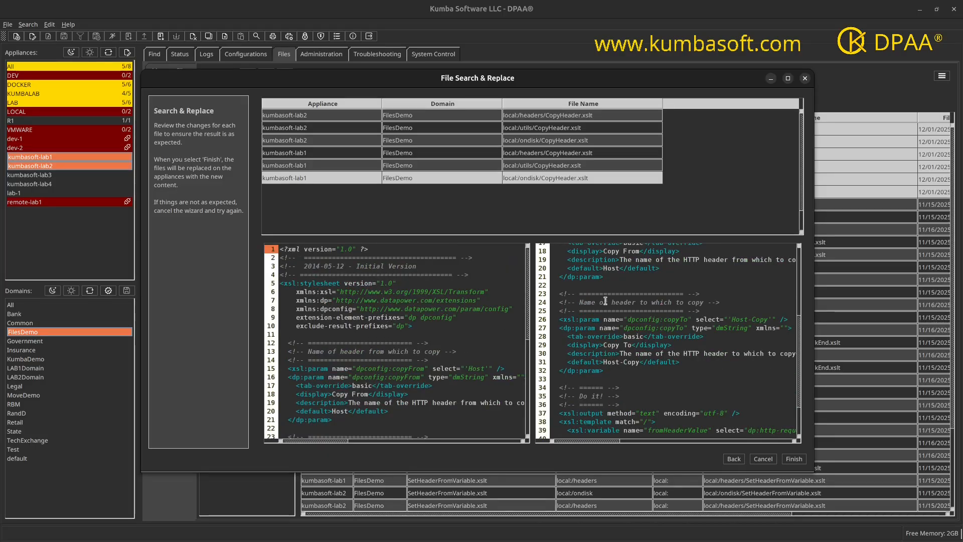
scroll(605, 299, "up", 5)
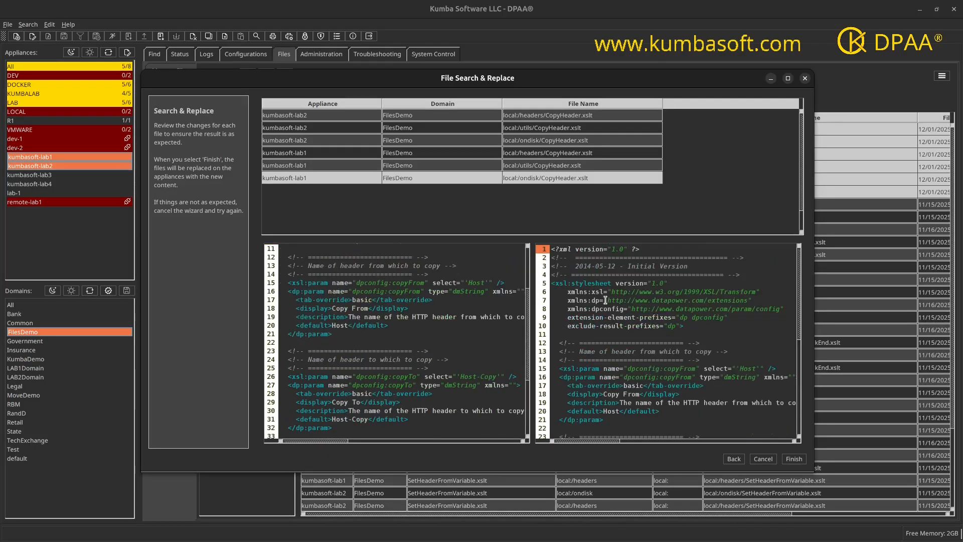
left_click(338, 143)
scroll(373, 326, "down", 5)
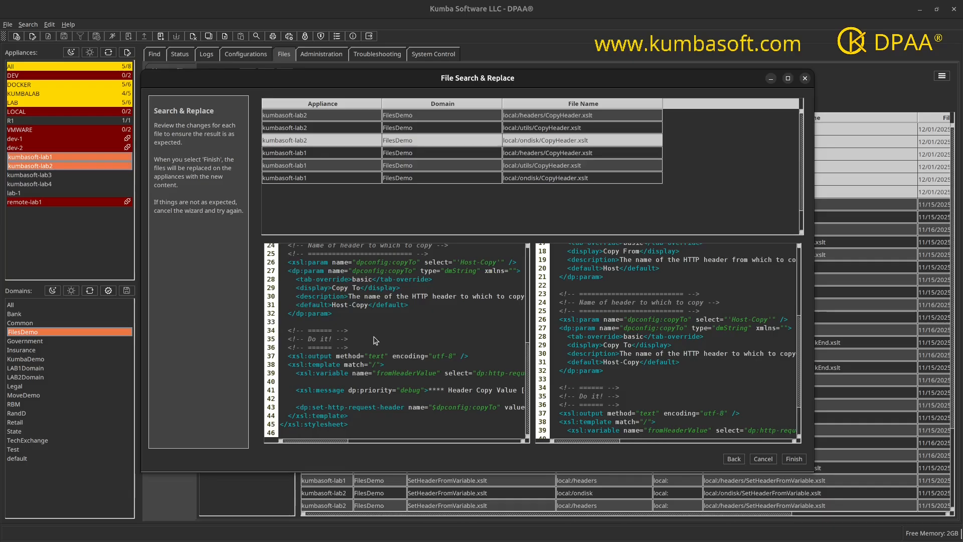
left_click(344, 178)
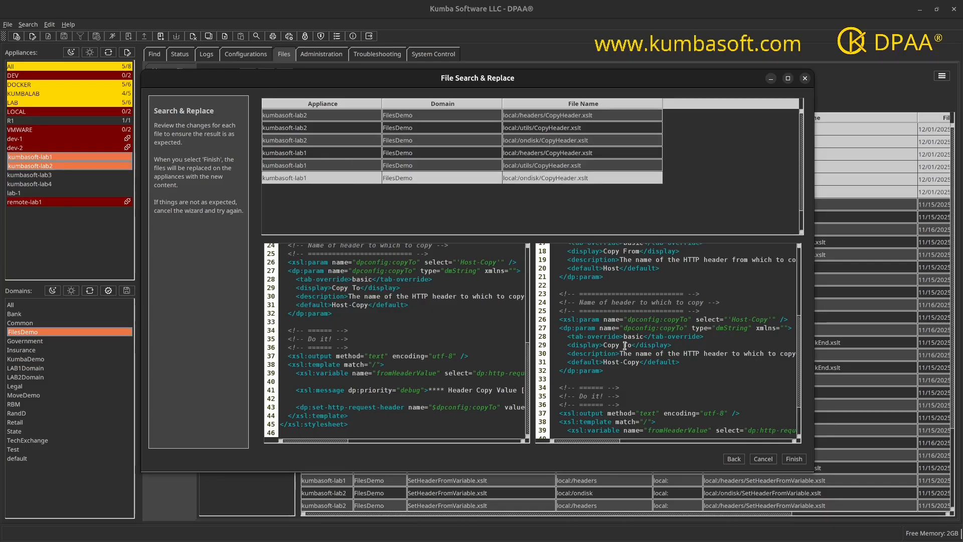
scroll(480, 387, "up", 8)
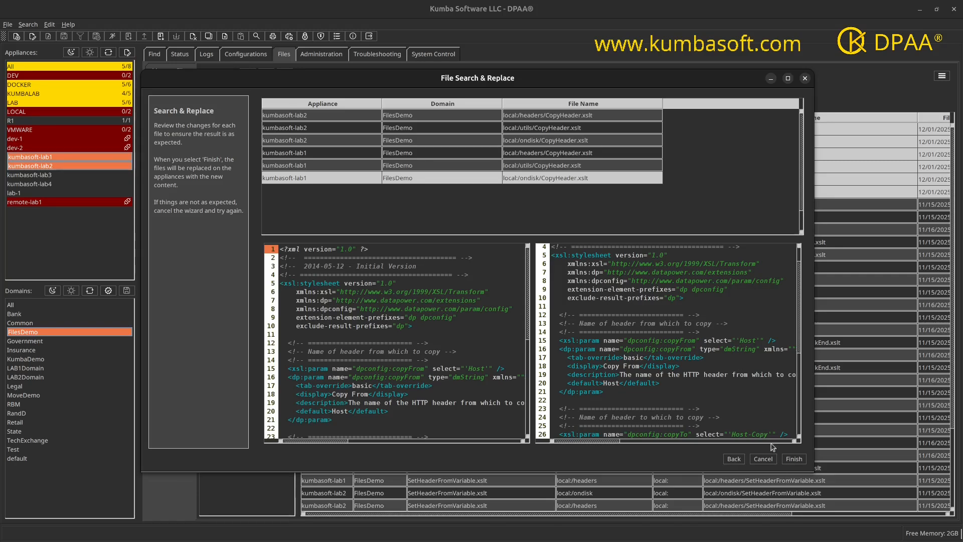
- Apply the reviewed replacements to the files on the appliances and close the upload results
left_click(794, 459)
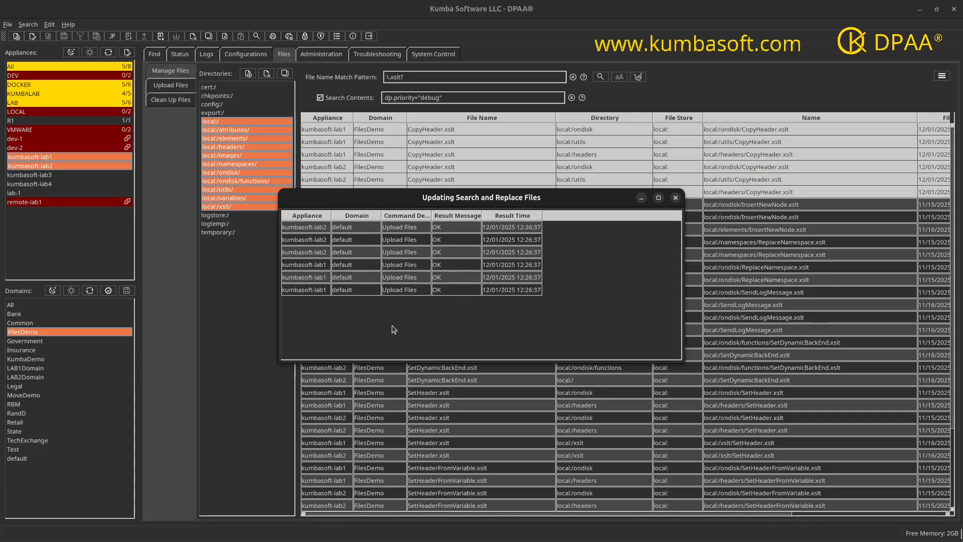
left_click_drag(399, 201, 386, 239)
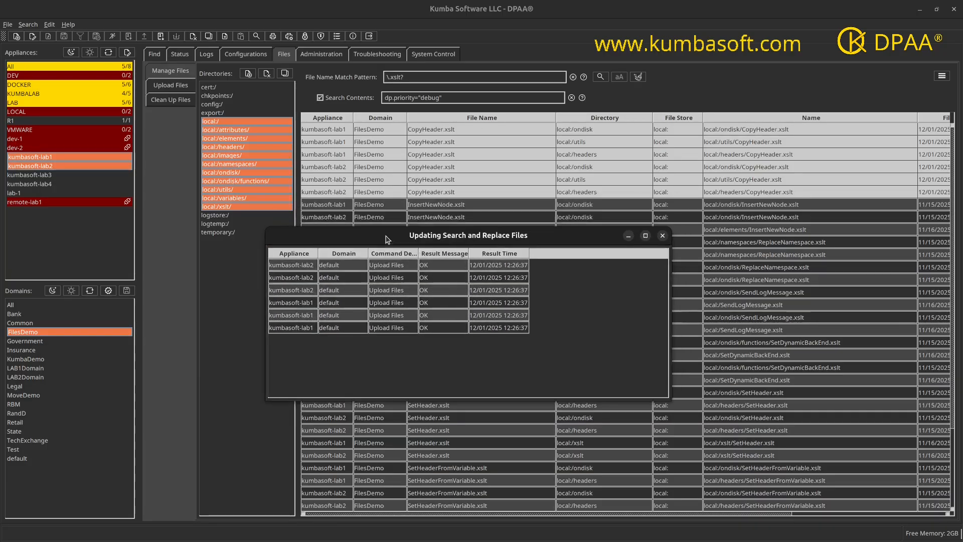
left_click(439, 194)
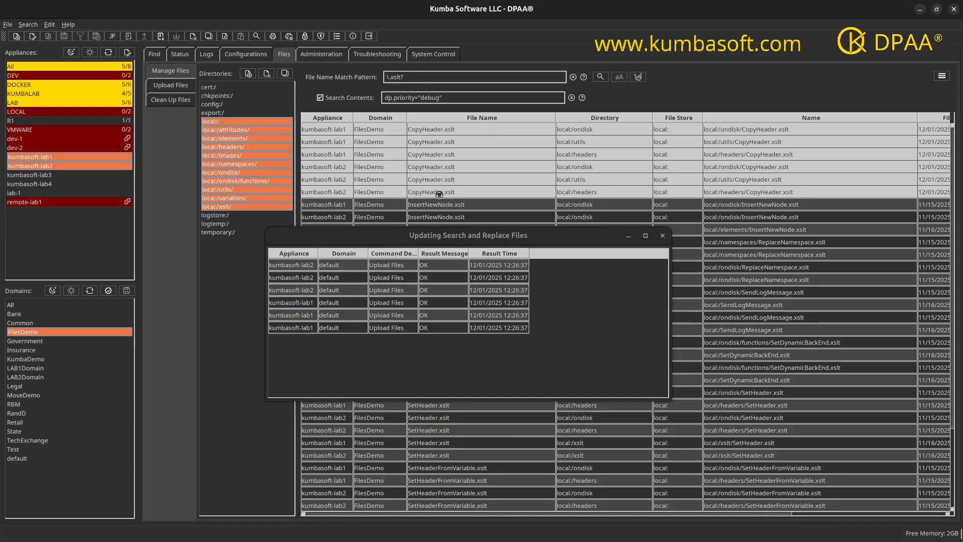
left_click(562, 277)
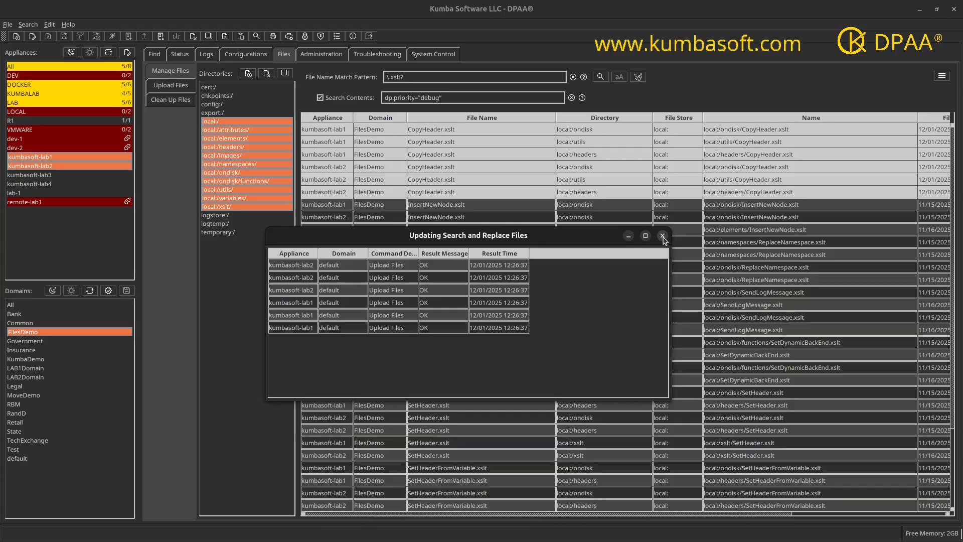
left_click(663, 236)
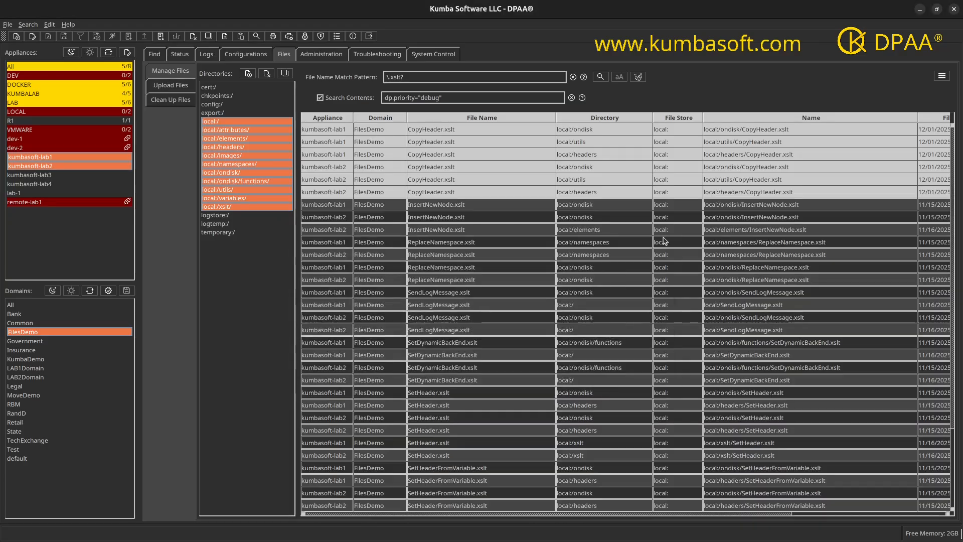
- Rerun the search for XSLT files containing dp:priority="debug" and look through the refreshed file list
left_click(600, 78)
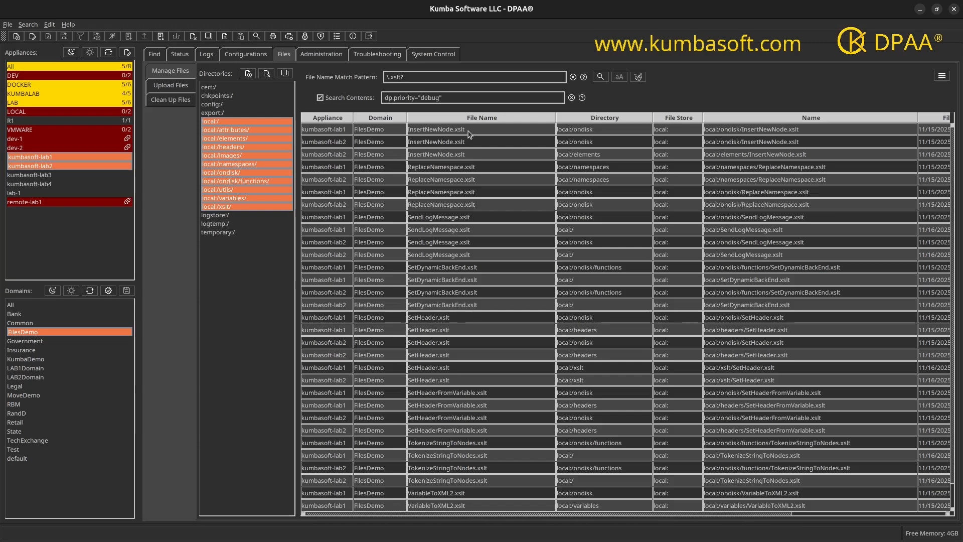
scroll(464, 328, "down", 1)
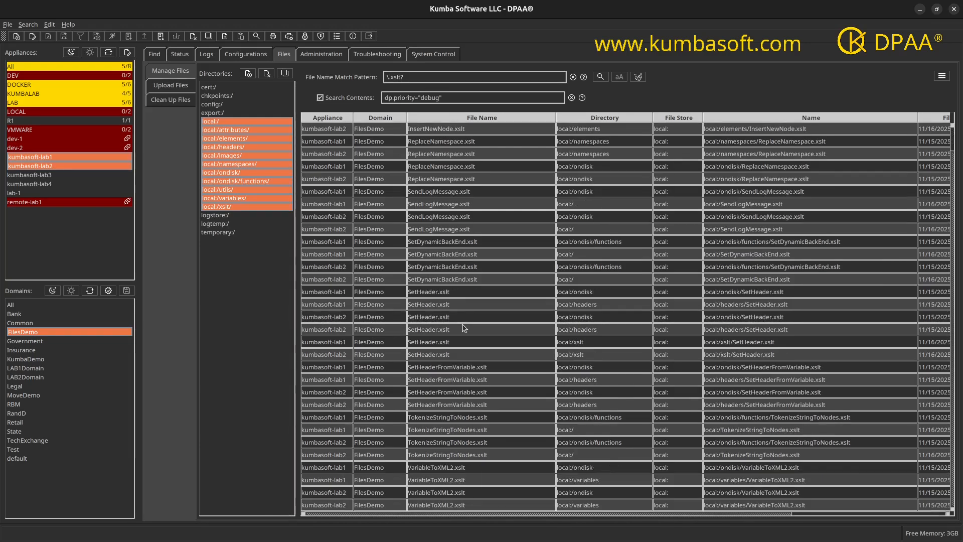
scroll(464, 328, "up", 1)
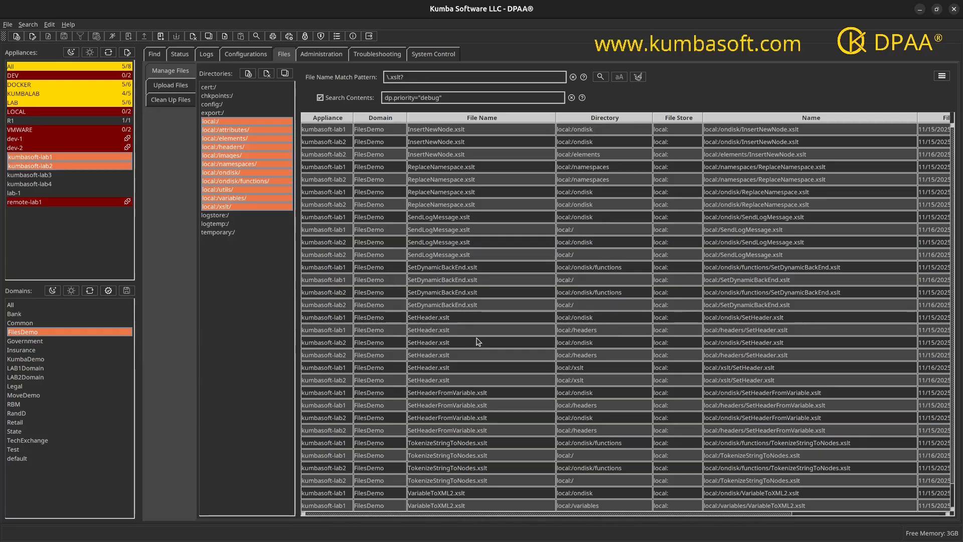
- Select the four SetDynamicBackEnd.xslt files and kumbasoft-lab1's ondisk and headers SetHeader.xslt files, and start Search & Replace on them
left_click_drag(433, 268, 428, 335)
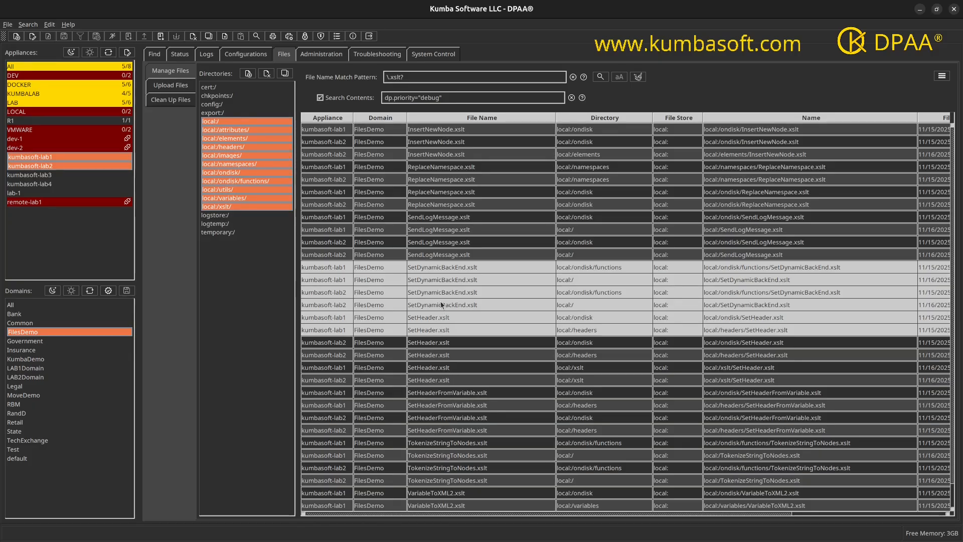
left_click(942, 76)
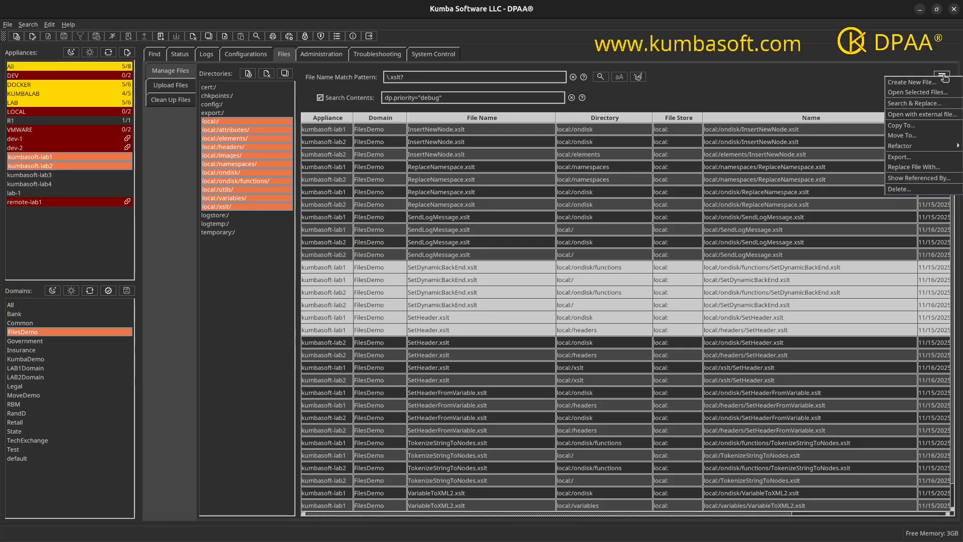
left_click(914, 104)
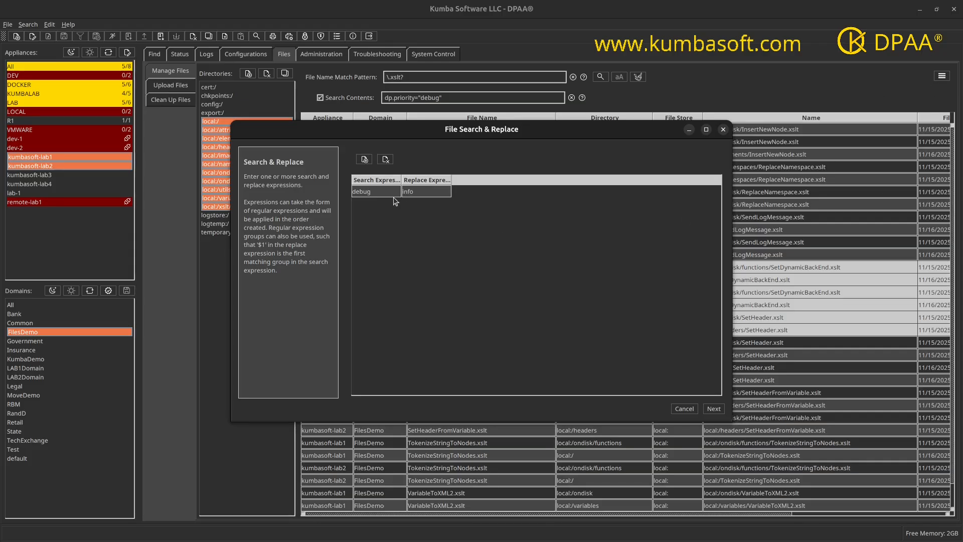
- Widen the search and replace expression columns and set the search expression to dp:priority="debug"
left_click_drag(400, 180, 439, 181)
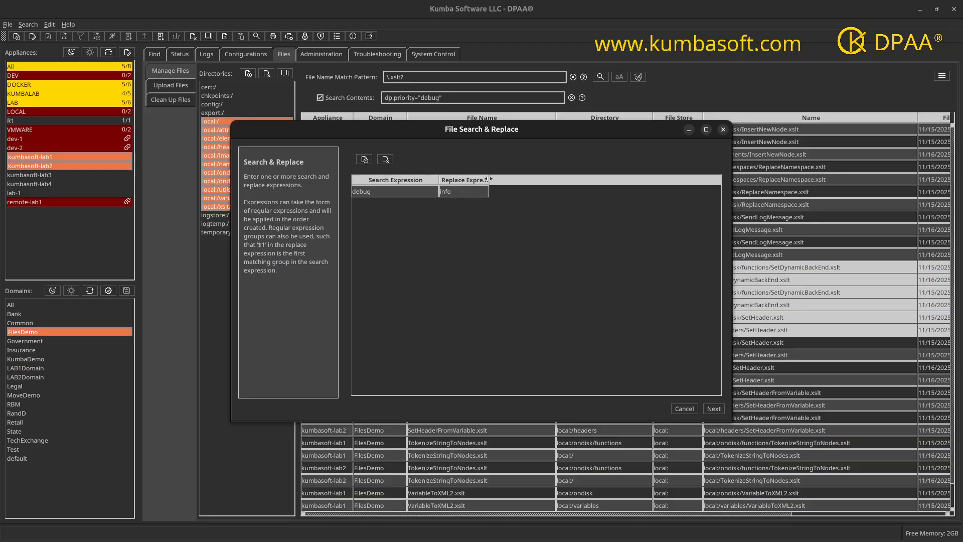
left_click_drag(536, 177, 555, 178)
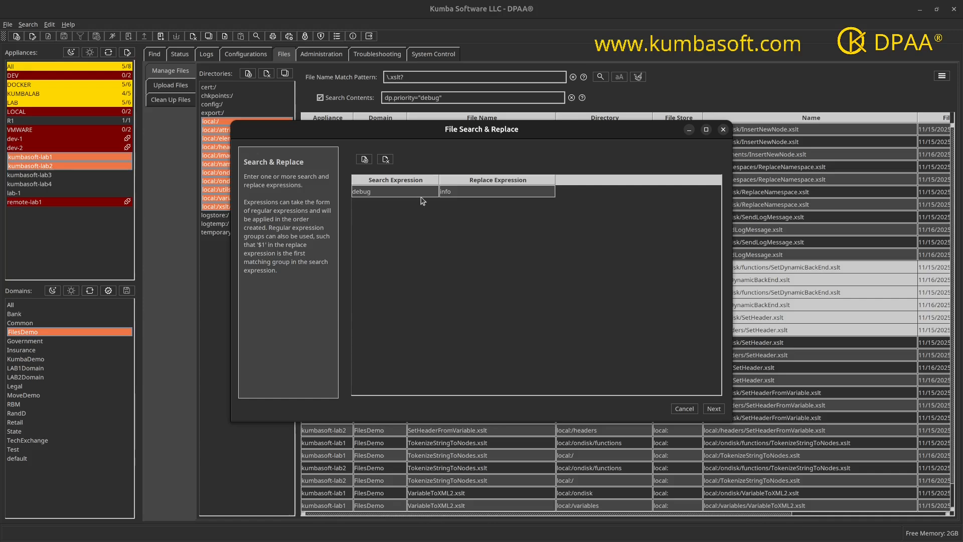
left_click_drag(437, 180, 464, 180)
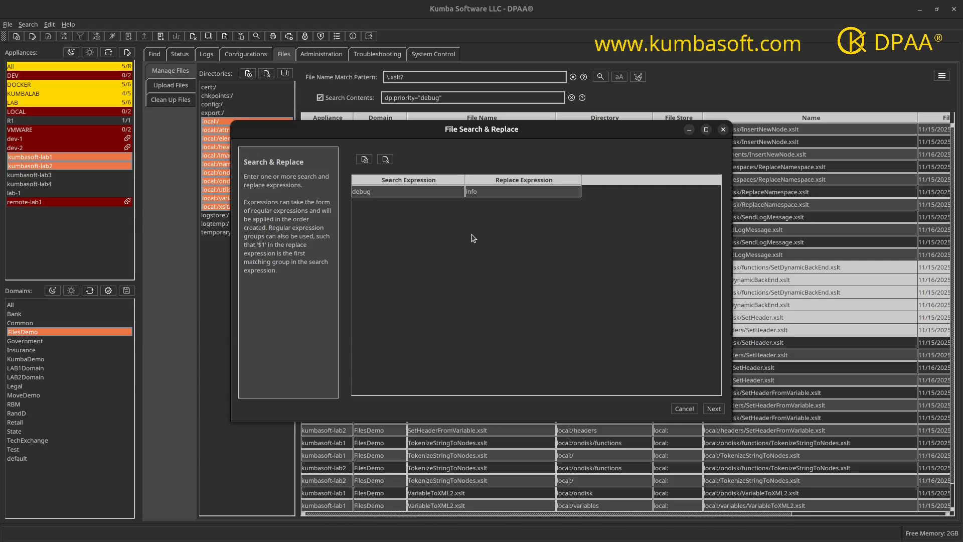
double_click(378, 191)
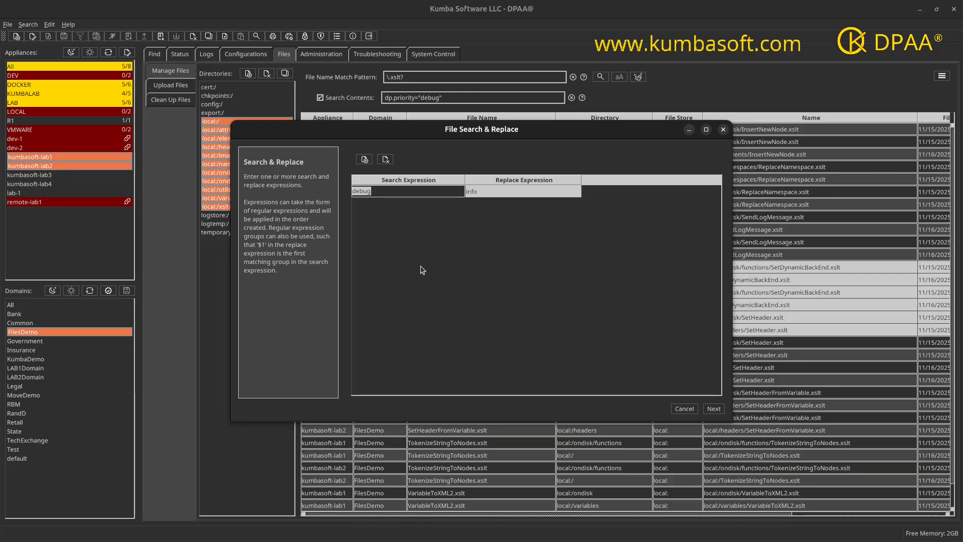
type("dp:e")
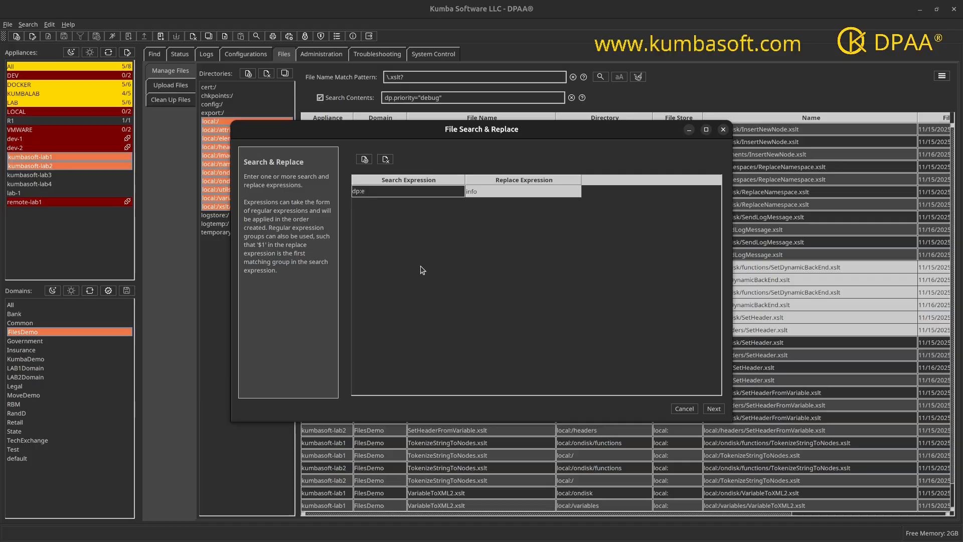
type("prioity=\"debug")
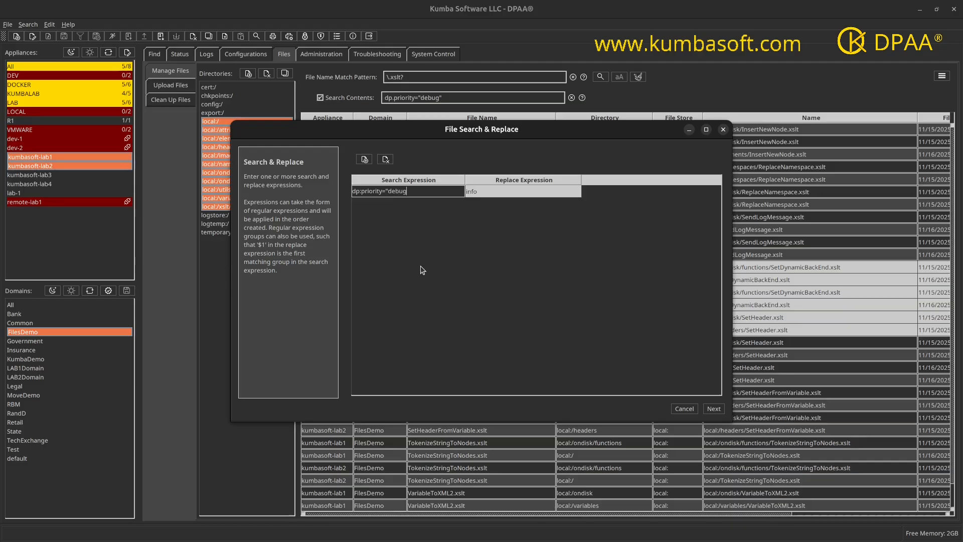
double_click(489, 193)
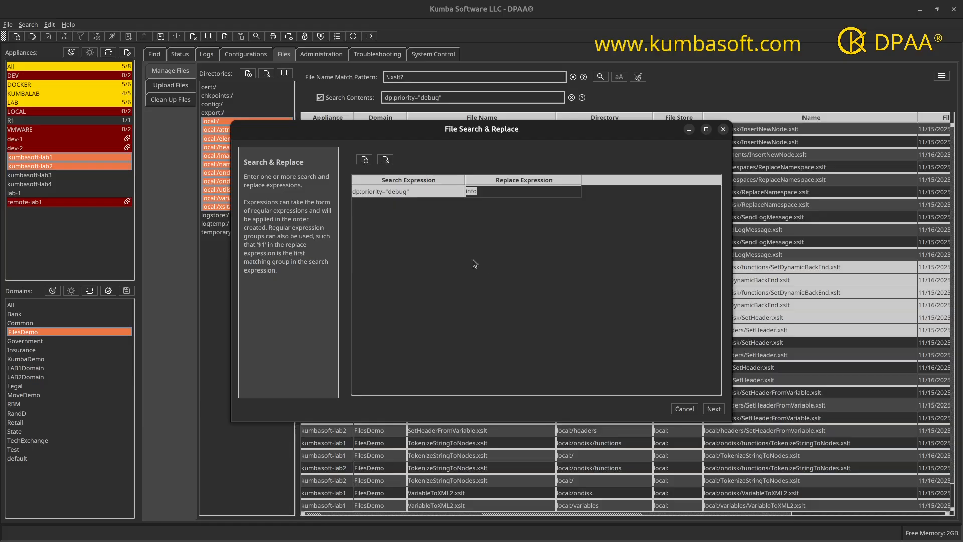
- Wrap dp:priority= in a capture group so the search expression reads (dp:priority=)"debug"
double_click(387, 194)
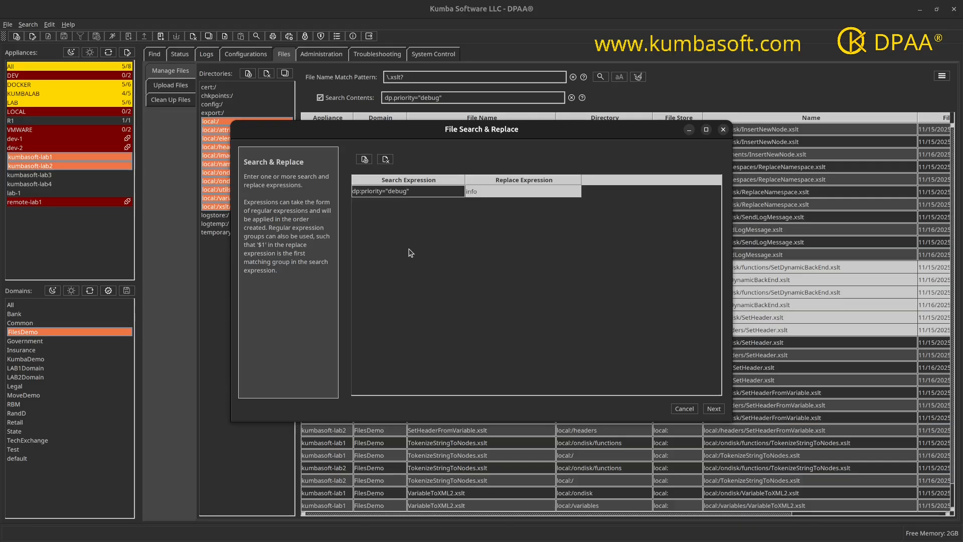
key("Home")
key("Right")
key("Right")
key("Right")
key("Right")
key("Right")
key("Right")
key("Right")
key("Right")
type(")")
- Make the replace expression the captured group $1 followed by info in double quotes, and proceed to the change review
left_click(483, 193)
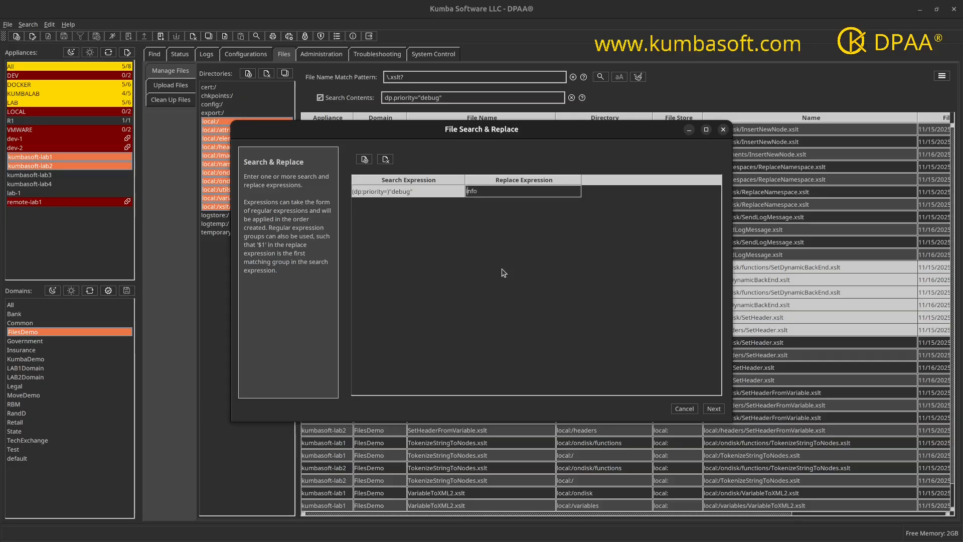
type("$1")
left_click(712, 409)
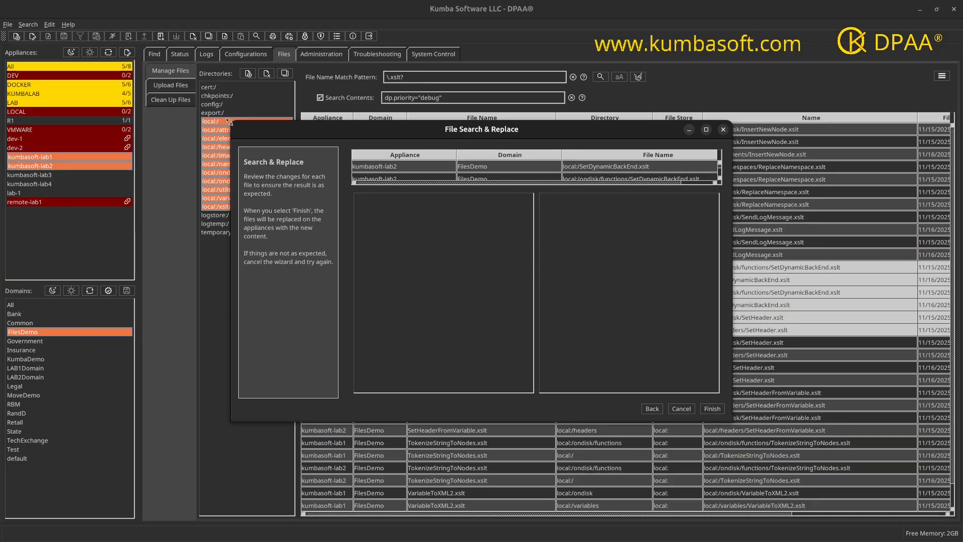
- Enlarge the review window and compare the before and after dp:priority lines of kumbasoft-lab1's local:/headers/SetHeader.xslt
left_click_drag(227, 121, 176, 73)
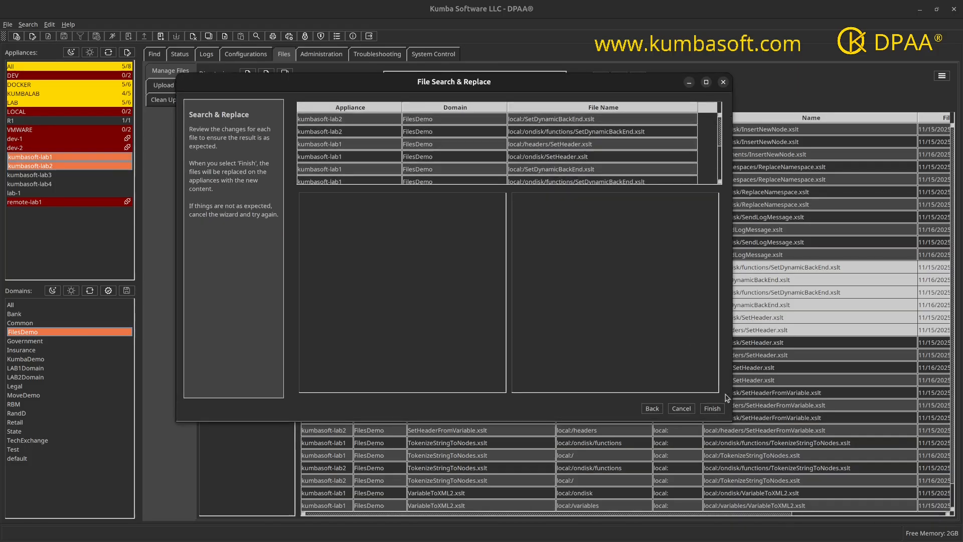
left_click_drag(733, 422, 808, 471)
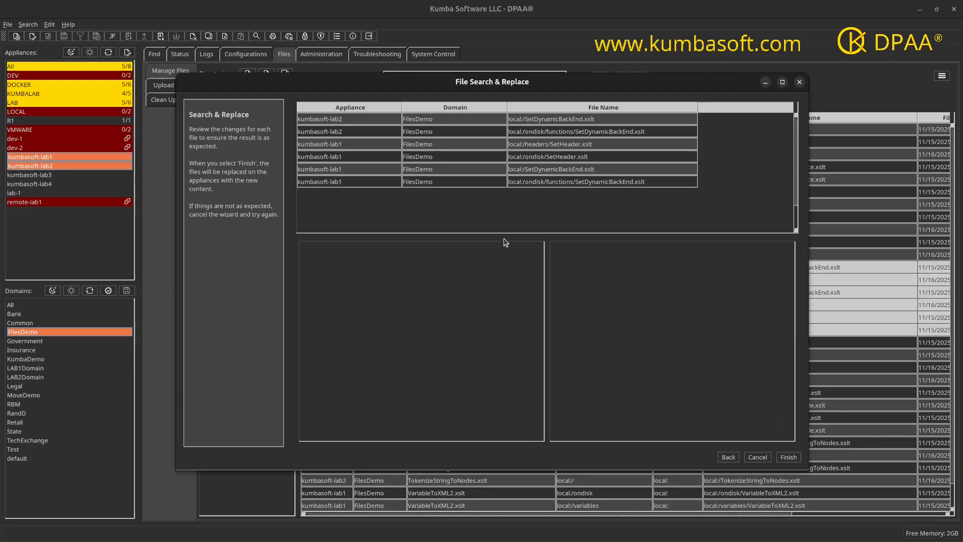
left_click(318, 146)
scroll(373, 362, "down", 7)
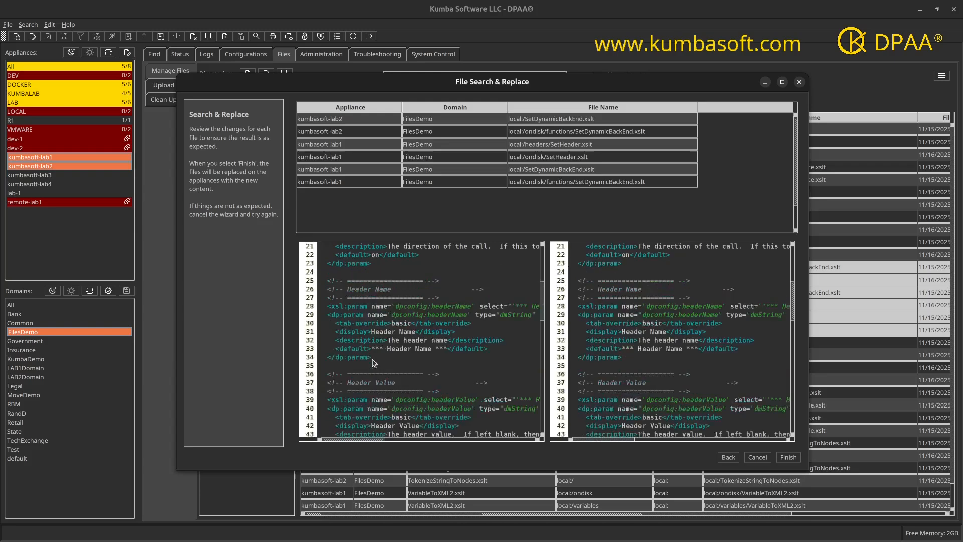
scroll(372, 362, "down", 9)
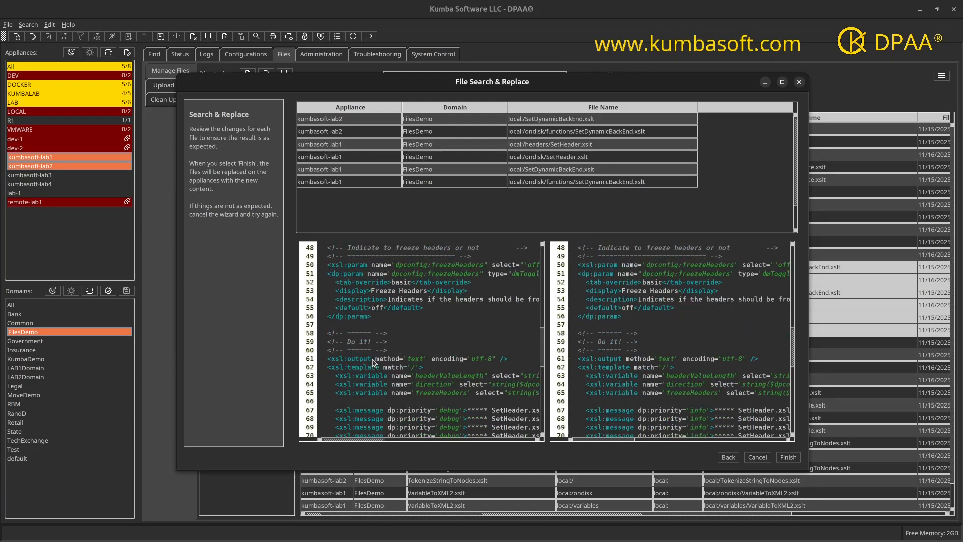
scroll(369, 391, "down", 2)
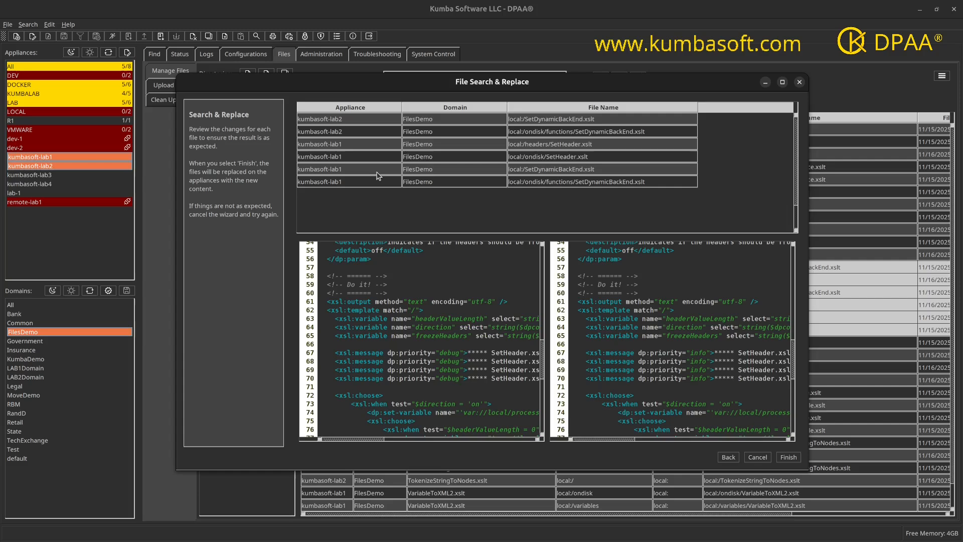
- Apply the capture-group replacements to the six selected files on the appliances and close the upload results
left_click(789, 457)
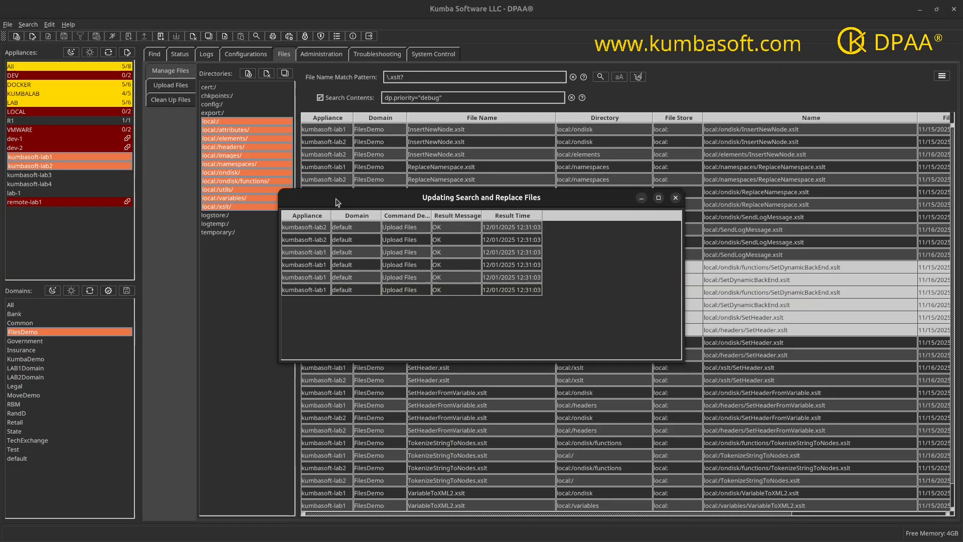
left_click(675, 198)
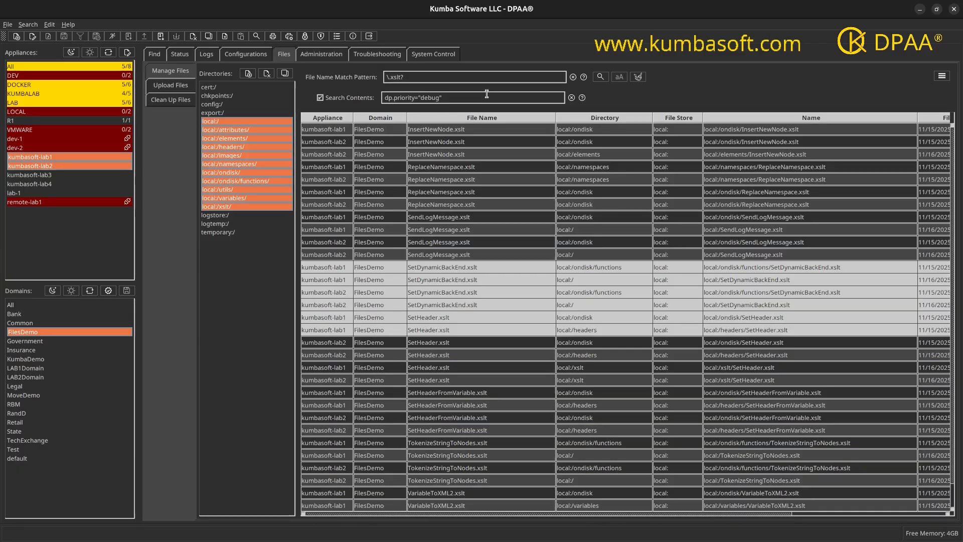
- Rerun the search for XSLT files still containing the debug priority and select the four SetHeader.xslt files listed
left_click(601, 78)
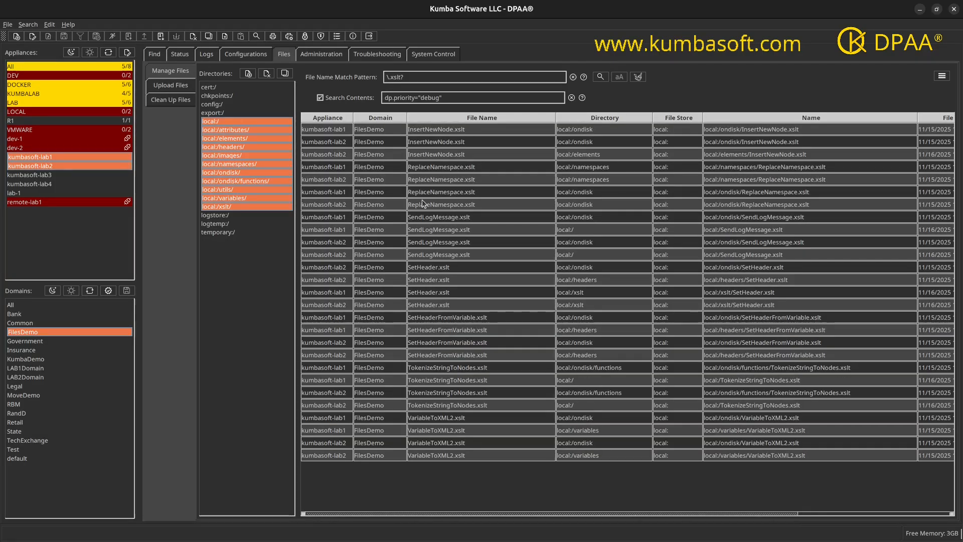
left_click_drag(421, 267, 421, 306)
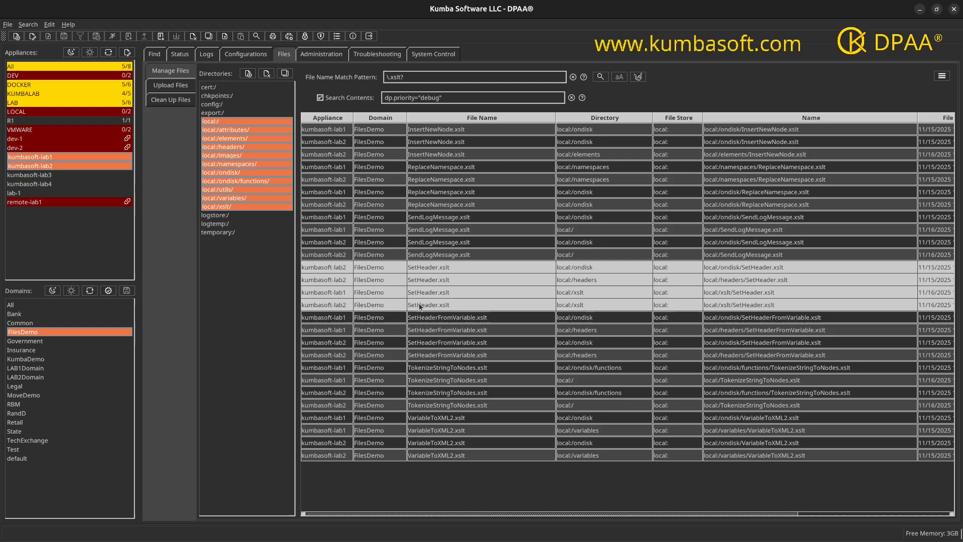